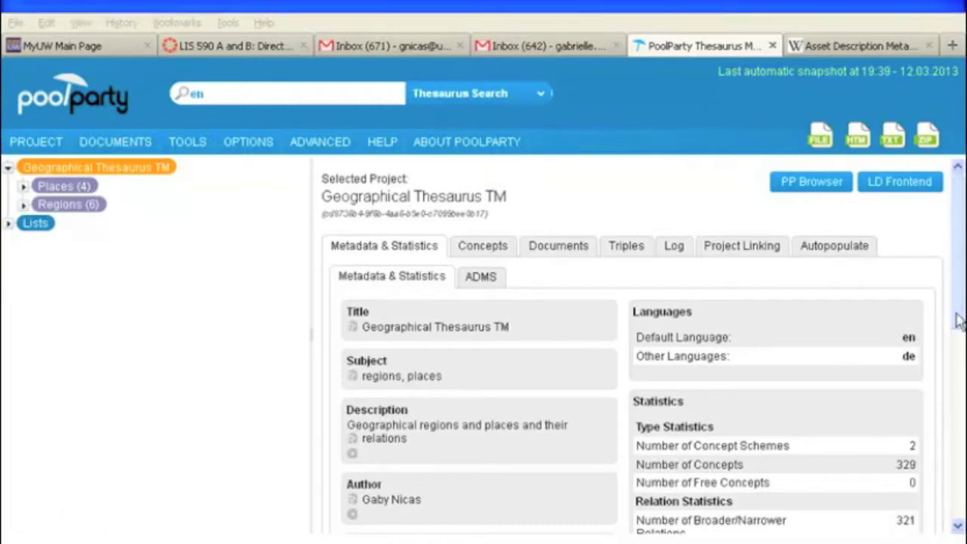
Remove and re-add the Public usergroup, then display the project's ADMS versioning metadata.
scroll(407, 387, "down", 1)
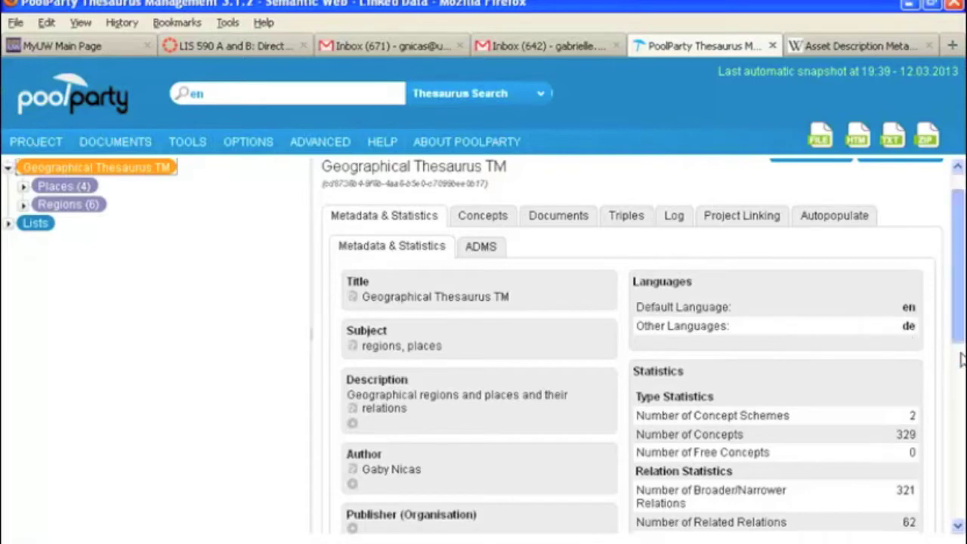
scroll(749, 341, "down", 3)
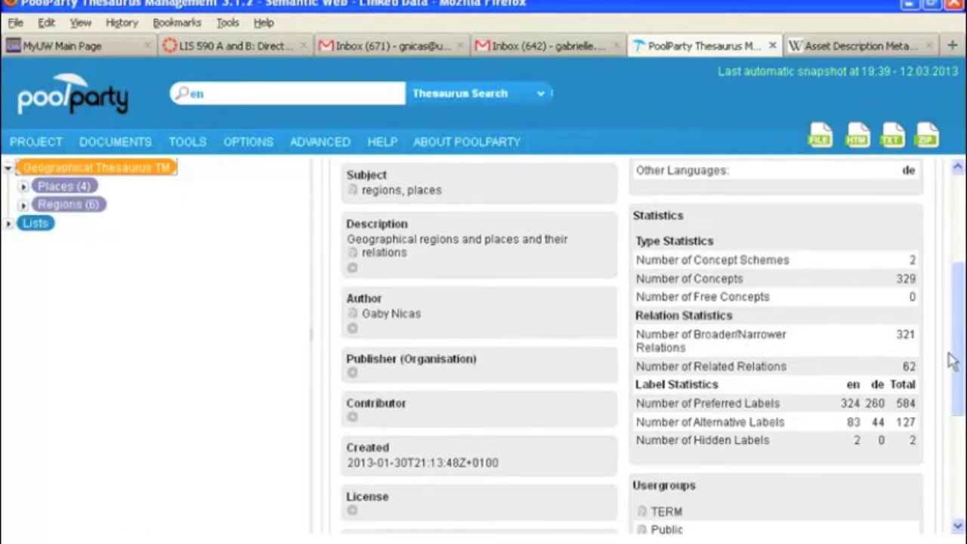
scroll(957, 416, "down", 4)
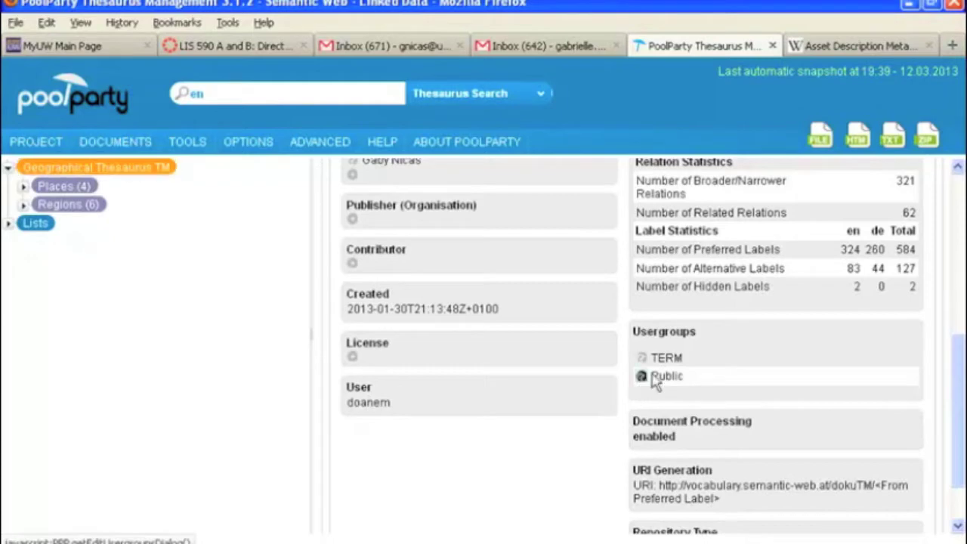
left_click(655, 381)
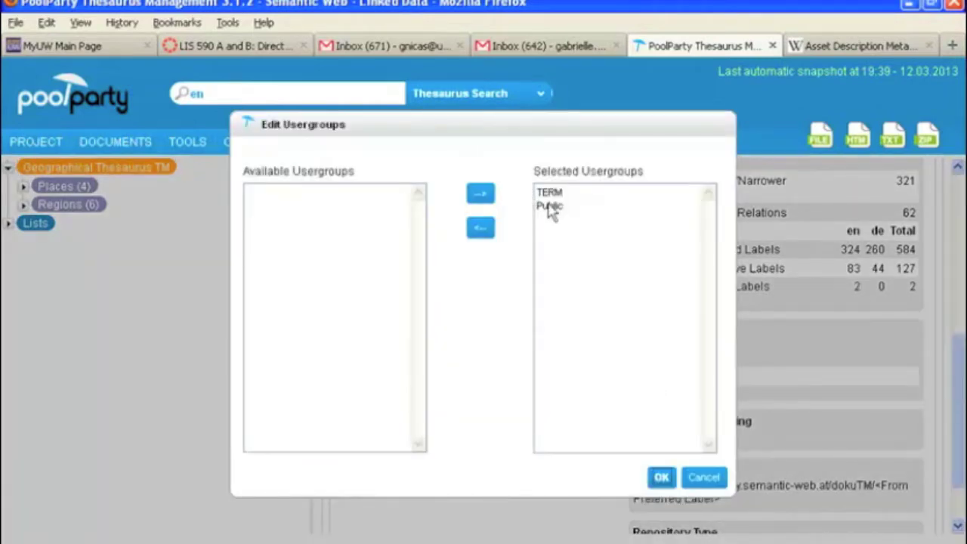
left_click(485, 231)
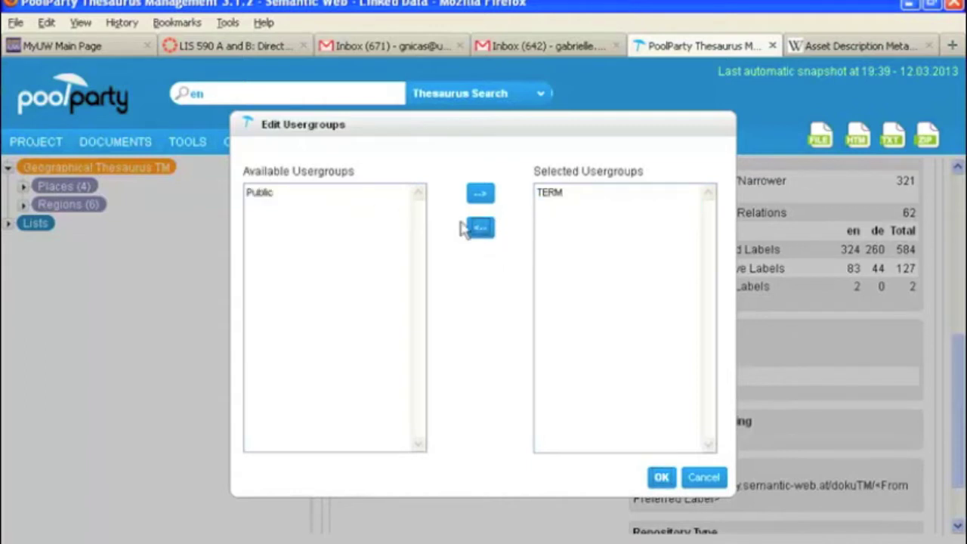
left_click(256, 196)
left_click(489, 197)
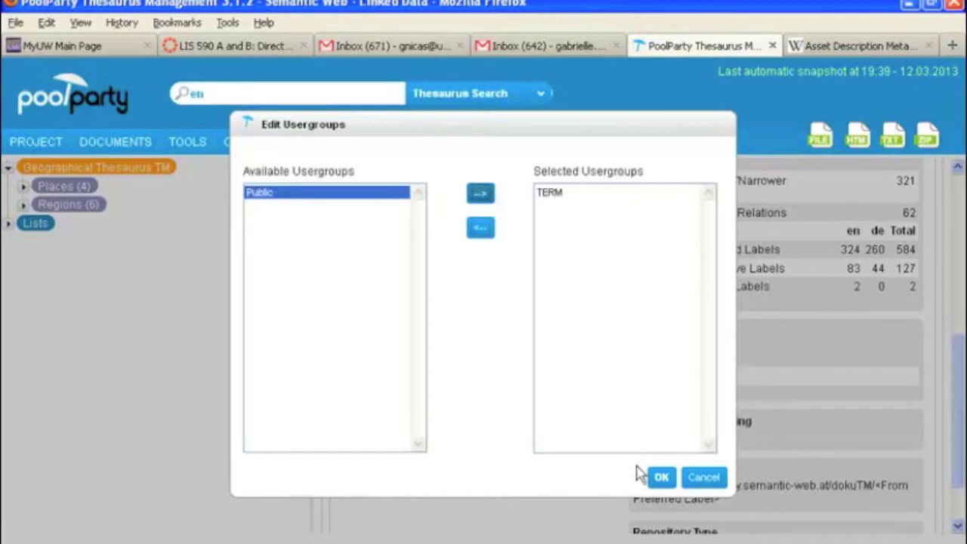
left_click(662, 479)
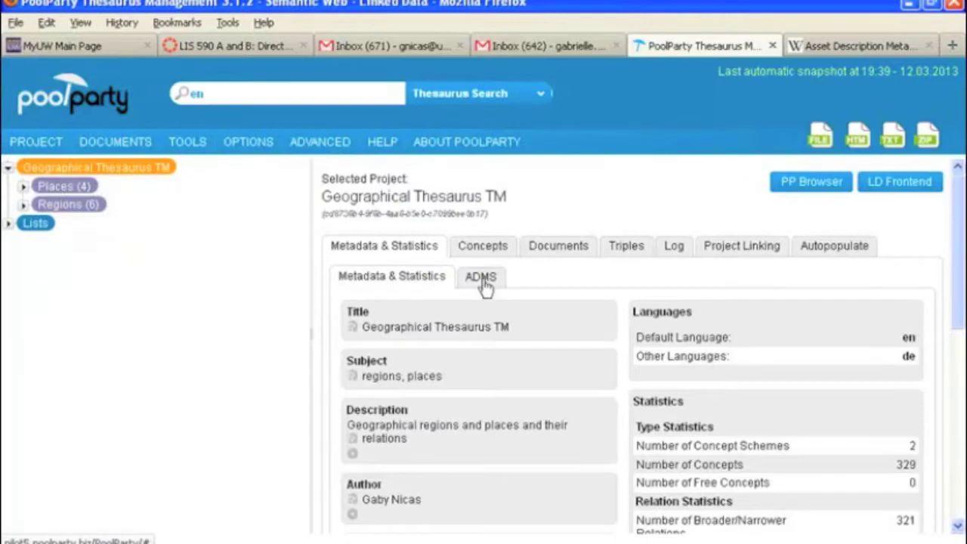
left_click(482, 279)
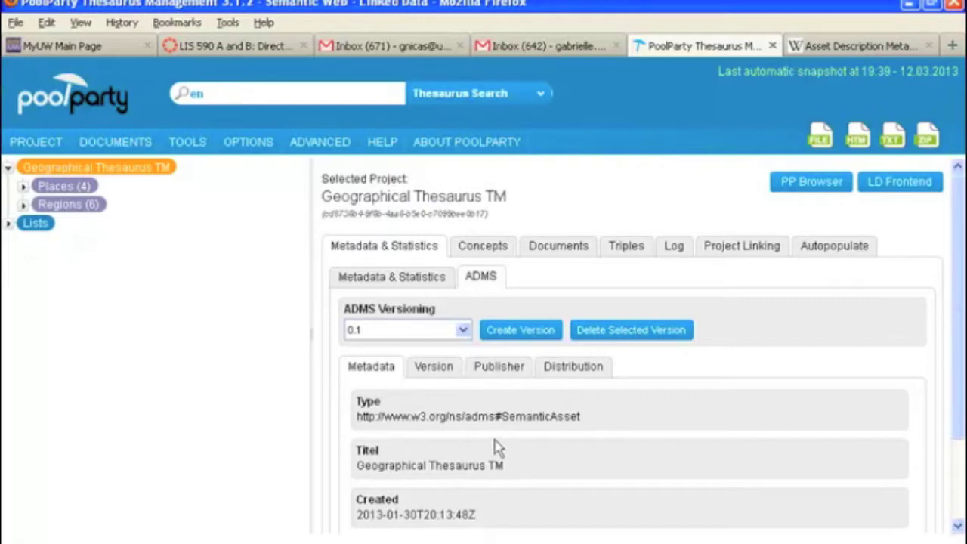
left_click(499, 258)
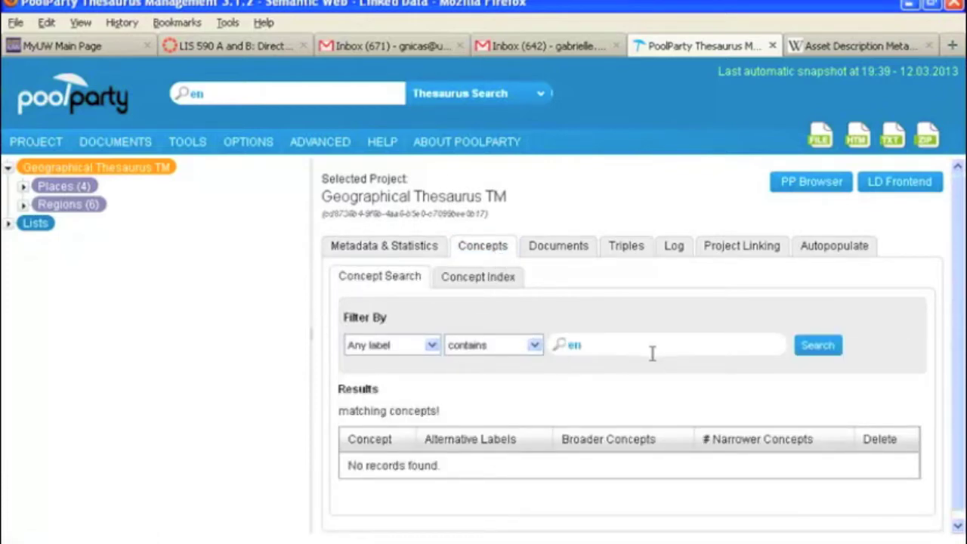
Search concepts for 'Char' using the Charlottenburg suggestion, finding 2 matching concepts.
left_click(602, 344)
type("Ch")
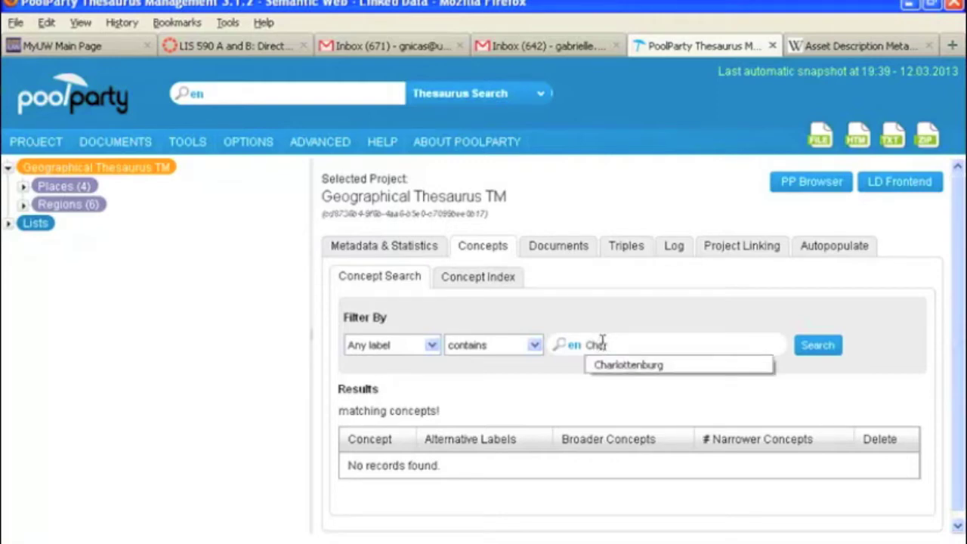
type("ar")
left_click(628, 365)
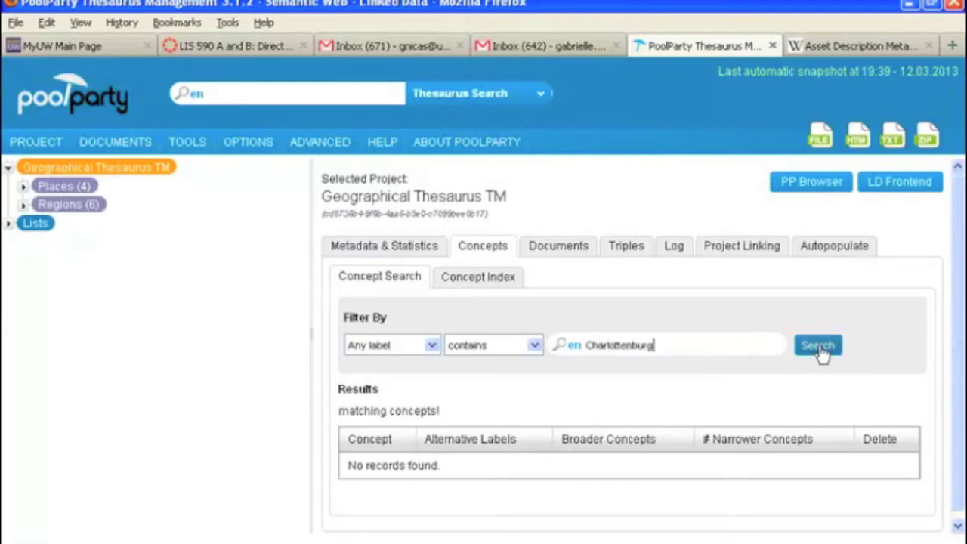
left_click(819, 346)
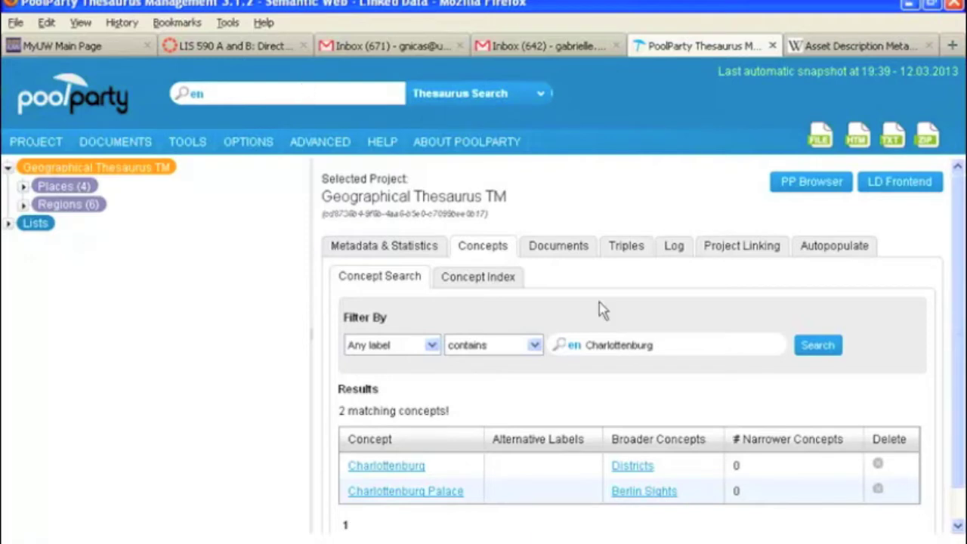
left_click(475, 283)
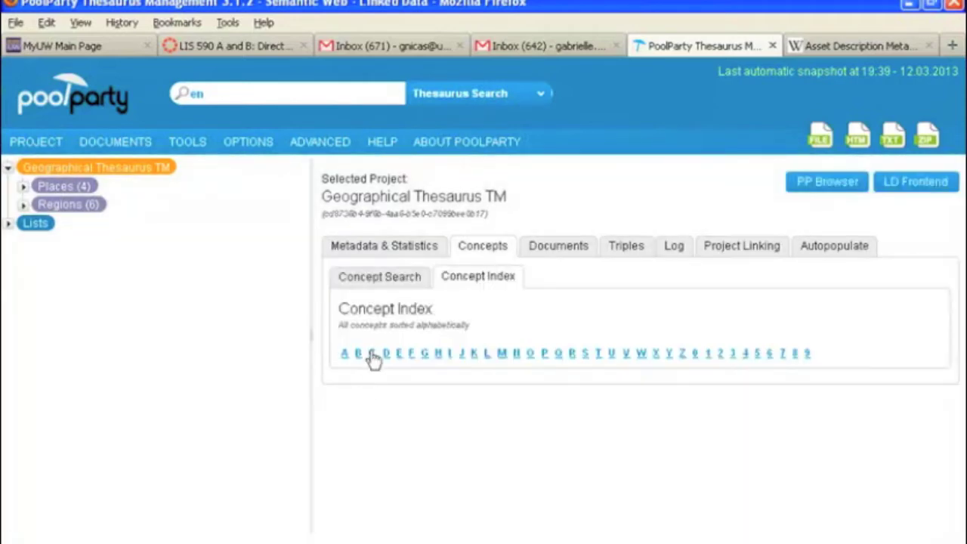
Show the concepts starting with the letter C in the Concept Index.
left_click(373, 354)
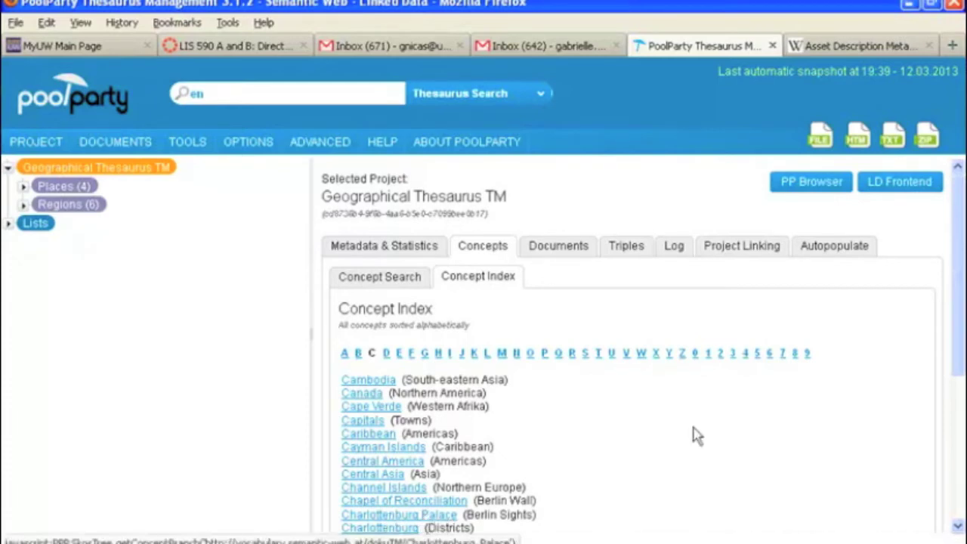
left_click(551, 250)
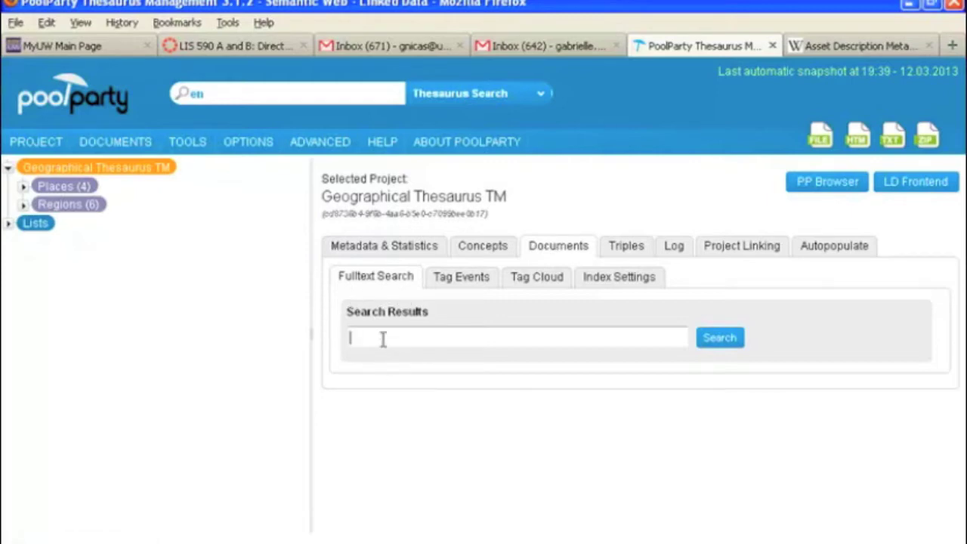
Run a Fulltext Search of the project documents for 'districts'.
type("dis")
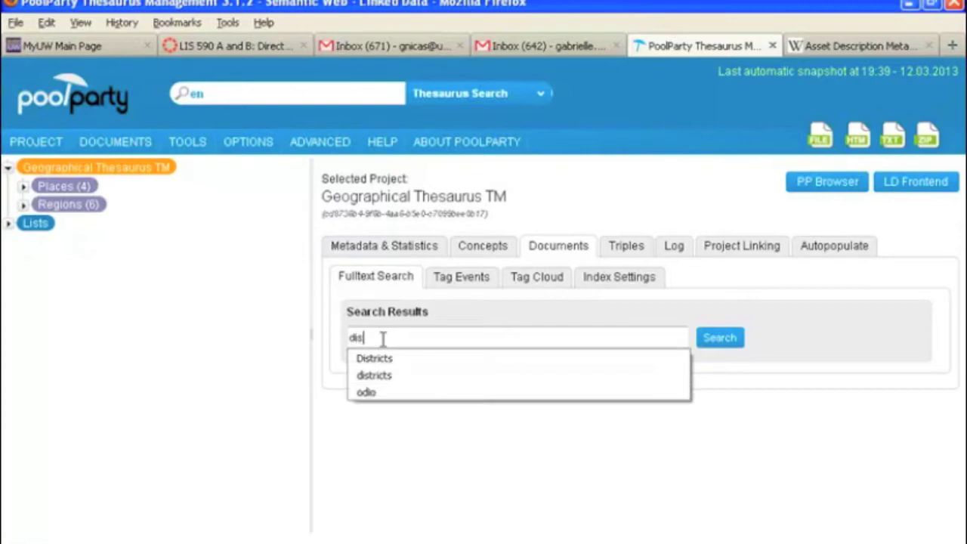
left_click(364, 377)
left_click(724, 344)
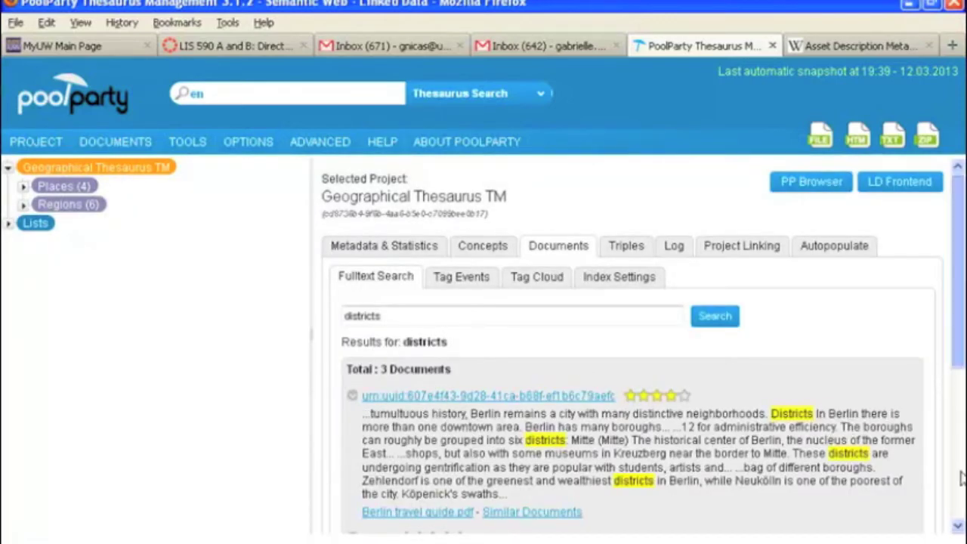
scroll(961, 479, "down", 5)
scroll(769, 418, "up", 5)
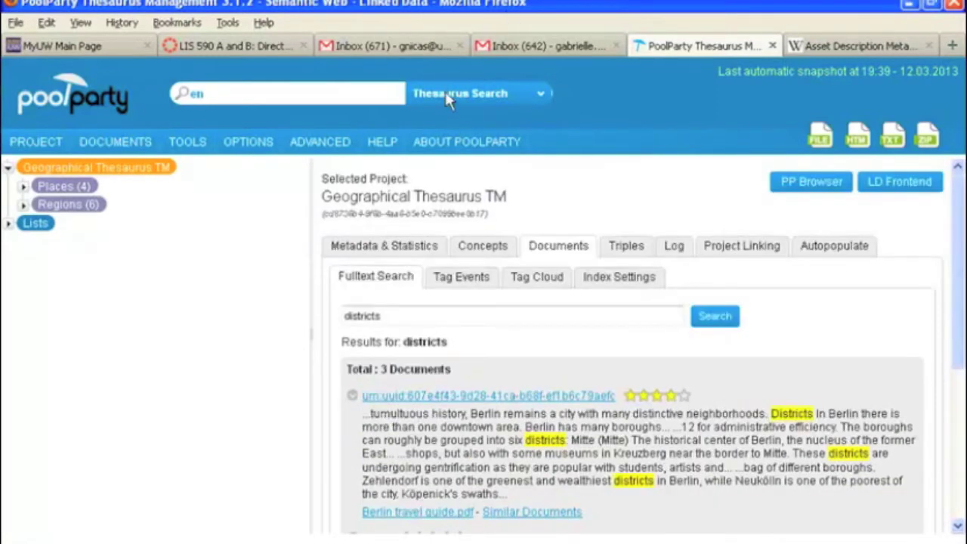
Switch the top search selector to Document Search.
left_click(538, 90)
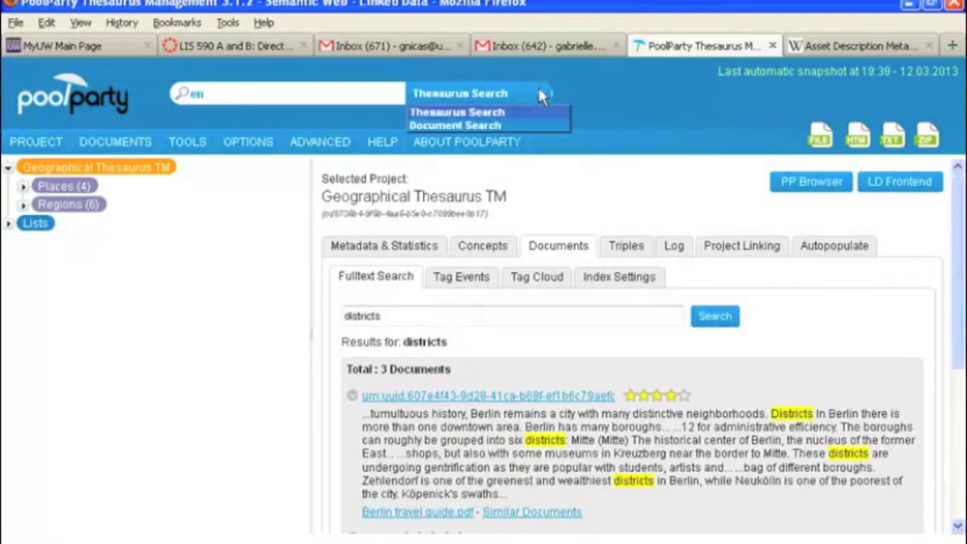
left_click(514, 127)
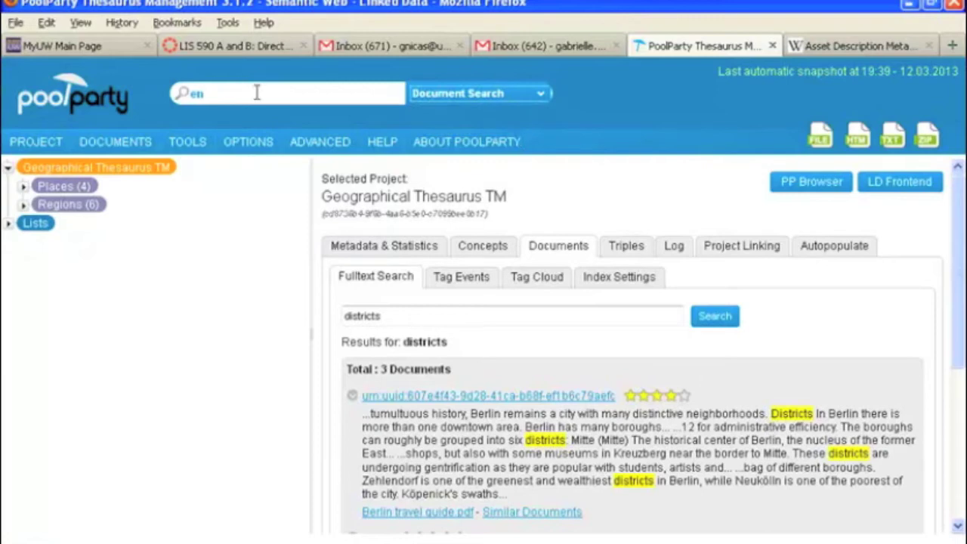
left_click(533, 396)
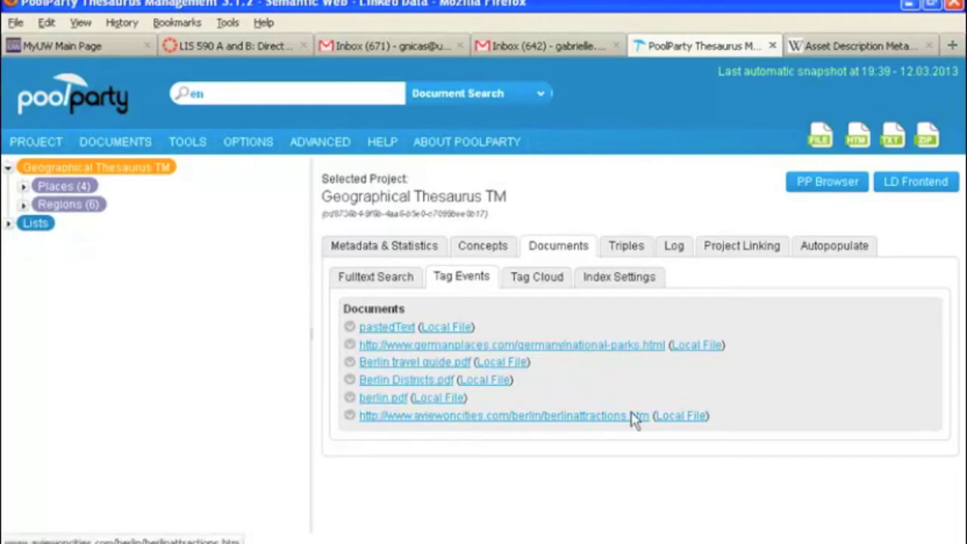
Show the document Tag Cloud, then the Index Settings with Boost parameters.
left_click(544, 278)
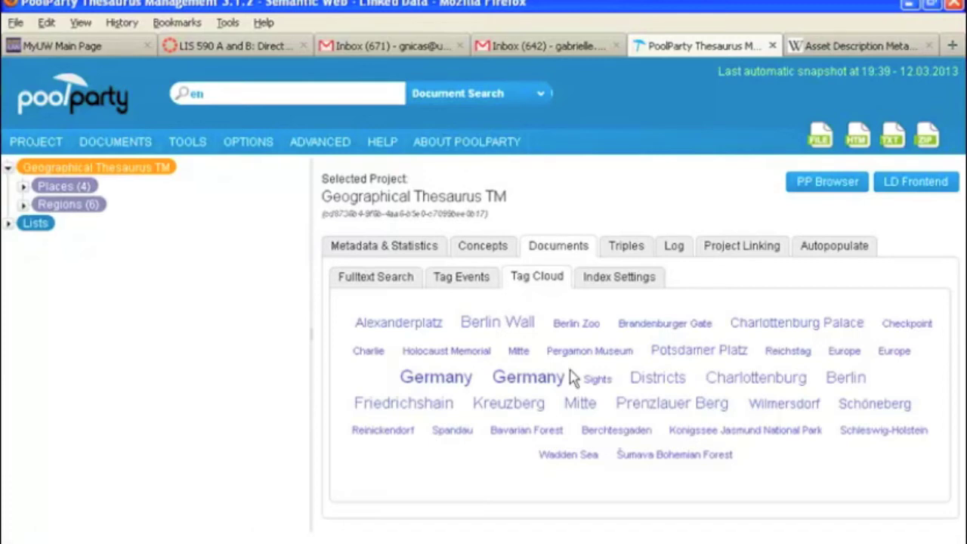
left_click(632, 280)
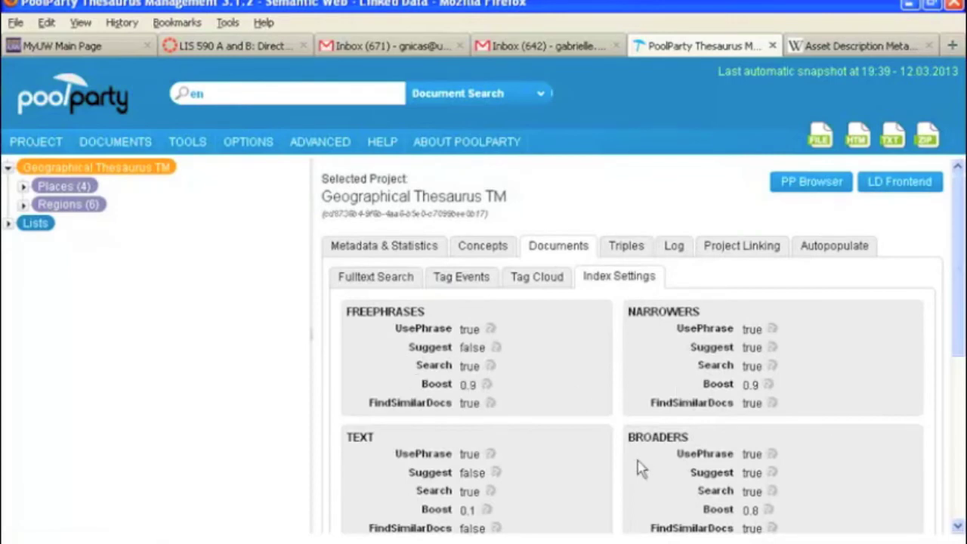
Open the RDF Triples Explorer and scroll through the project dataset's triples.
left_click(627, 247)
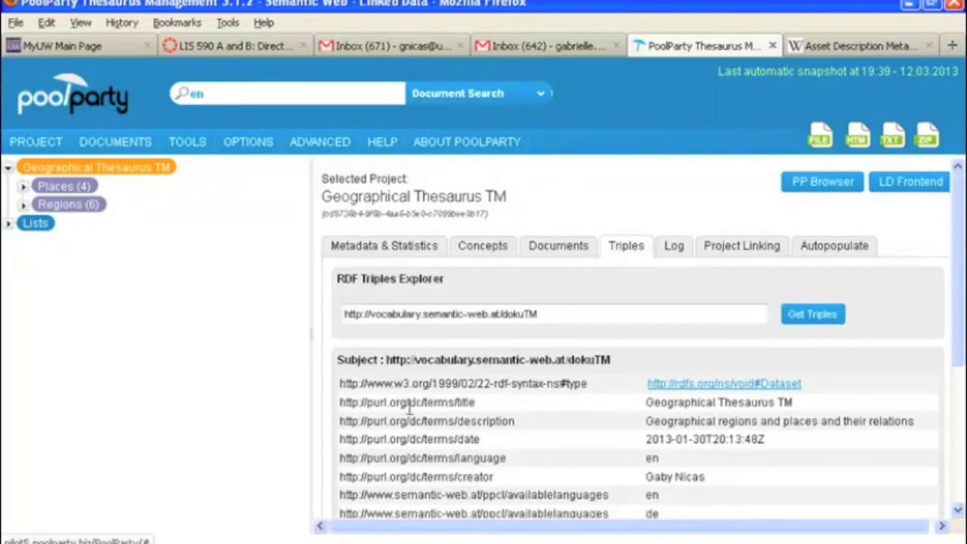
mouse_move(962, 334)
left_mouse_down()
mouse_move(958, 502)
mouse_move(963, 316)
left_mouse_up()
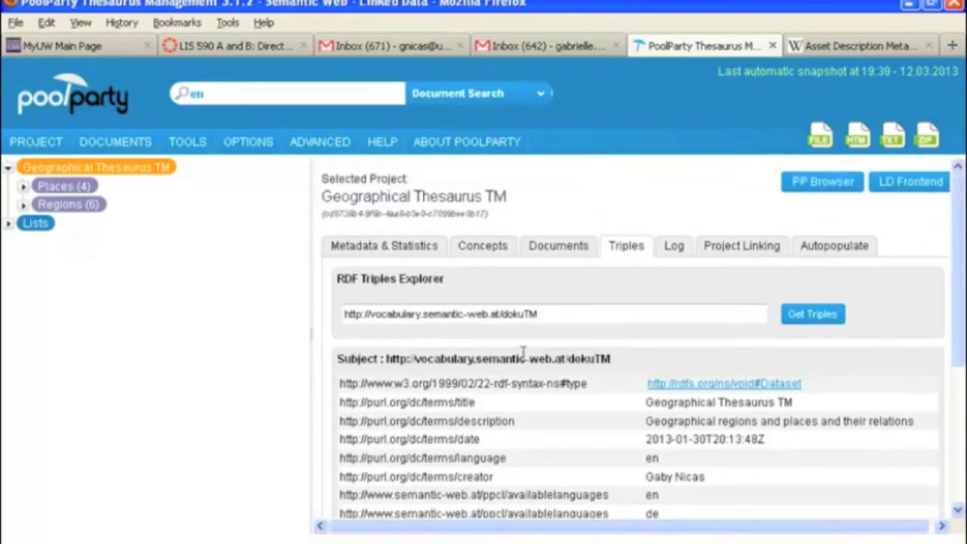
In the change log, keep all authors and set the From date to 2013-01-01.
left_click(673, 250)
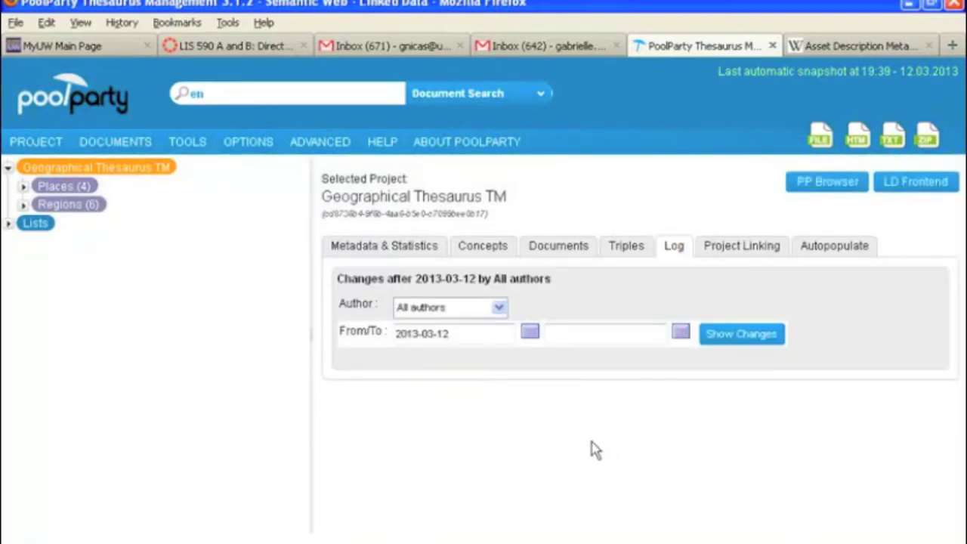
left_click(498, 310)
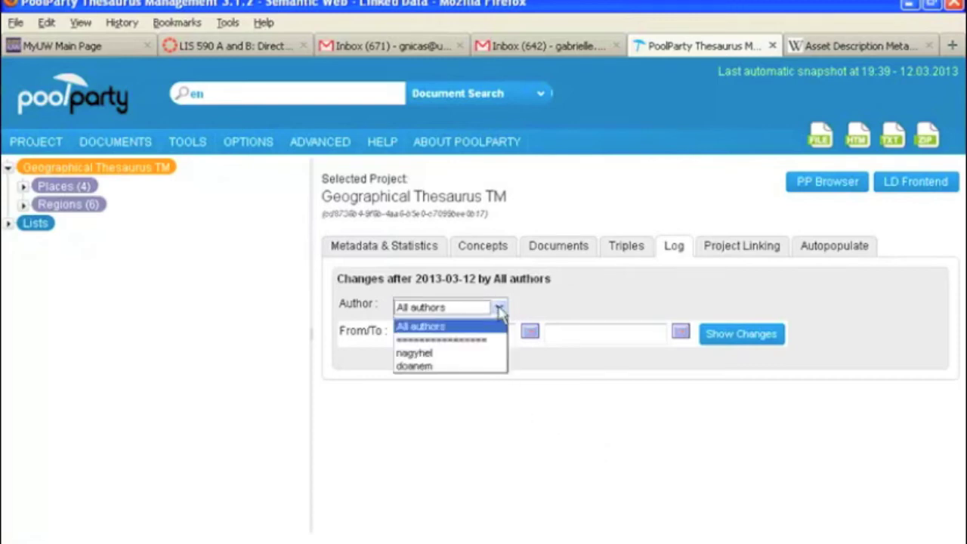
left_click(511, 447)
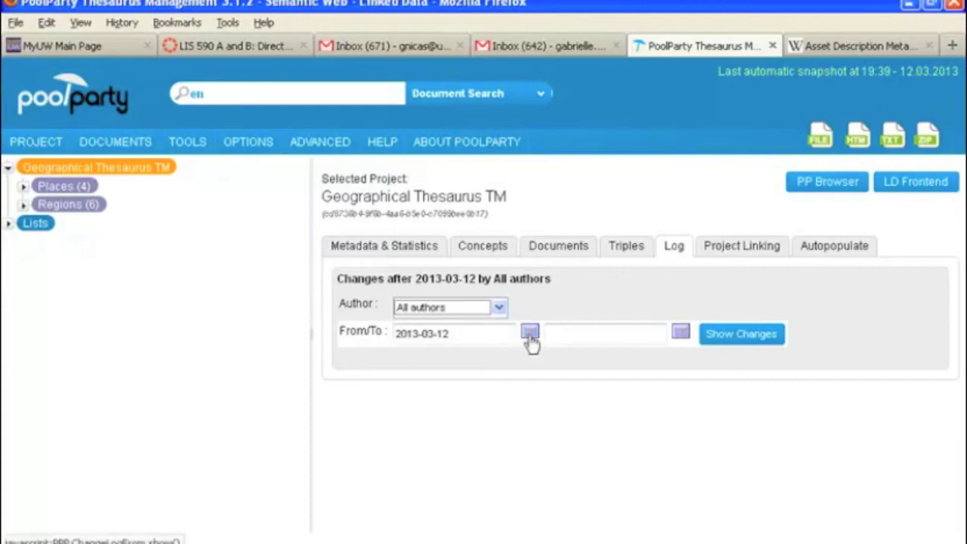
left_click(530, 332)
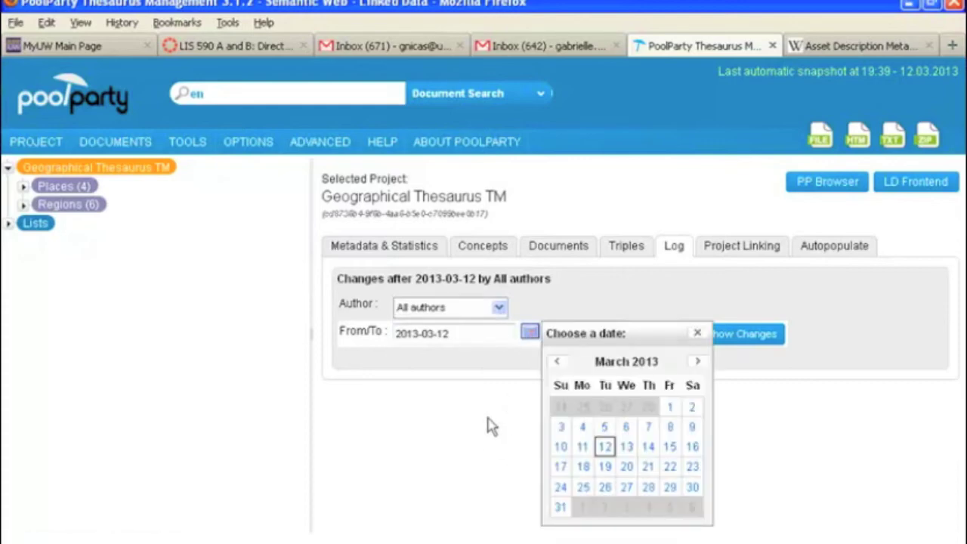
left_click(559, 364)
left_click(559, 364)
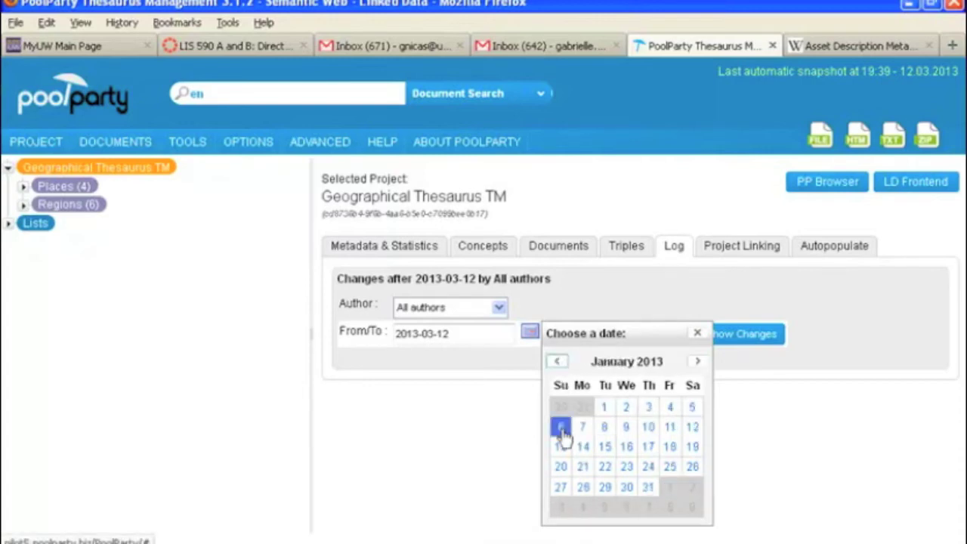
left_click(607, 409)
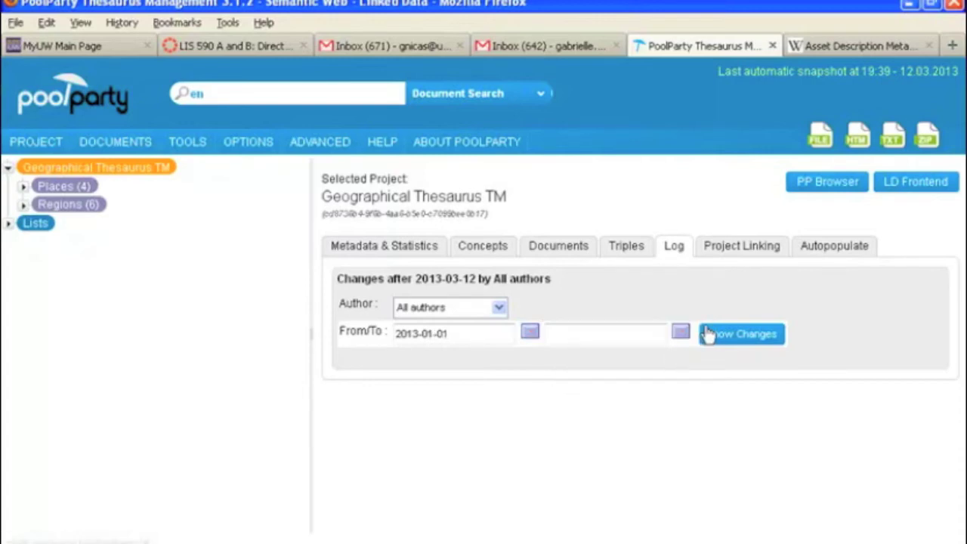
Set the To date to 2013-03-12 and list the changes in that range.
left_click(678, 332)
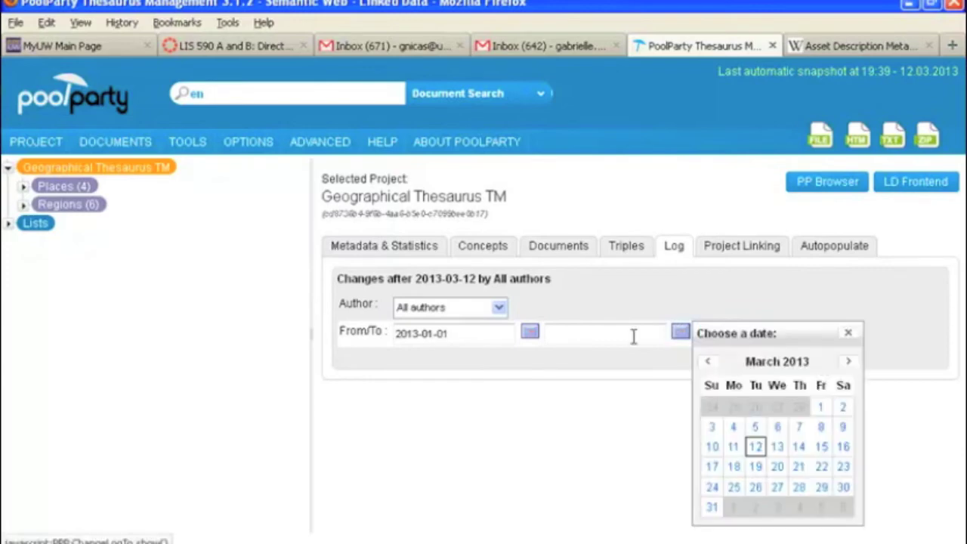
left_click(755, 446)
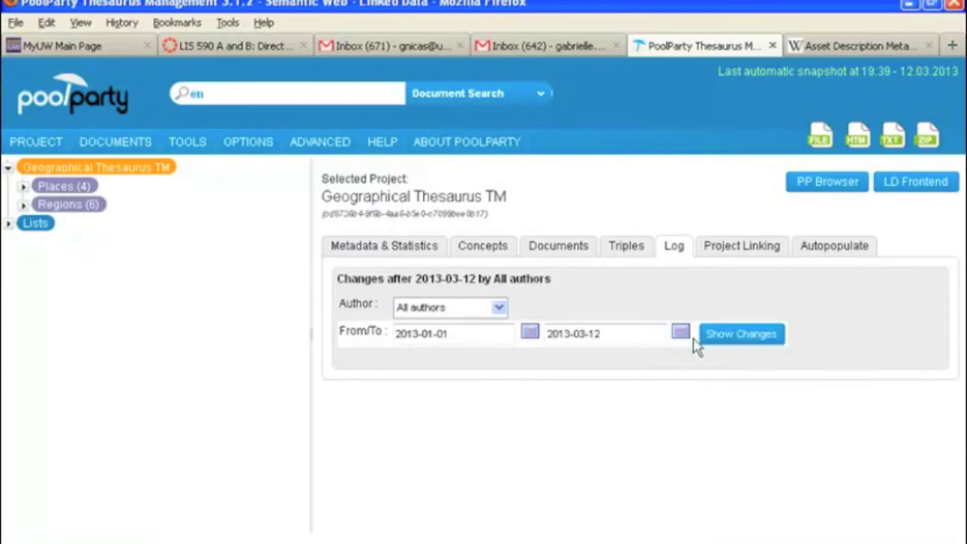
left_click(731, 349)
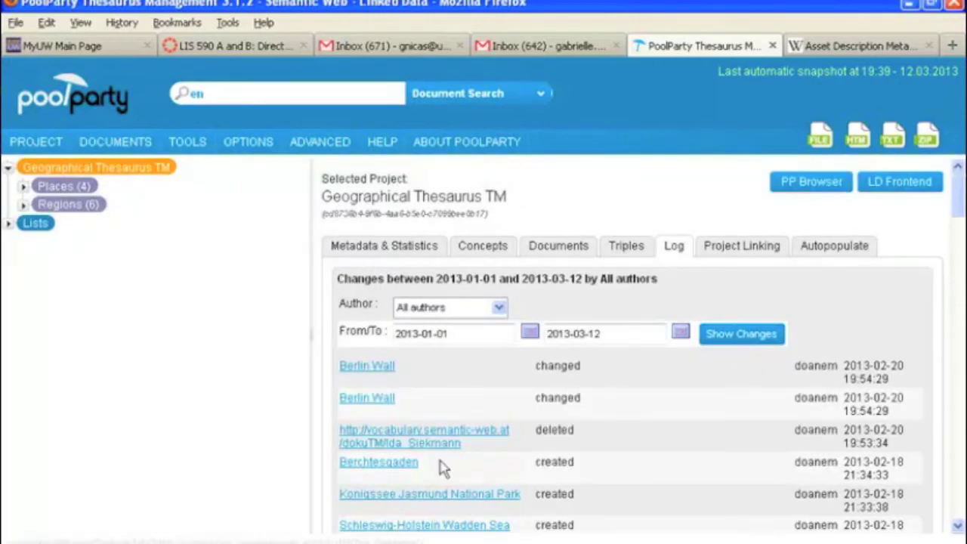
left_click(736, 247)
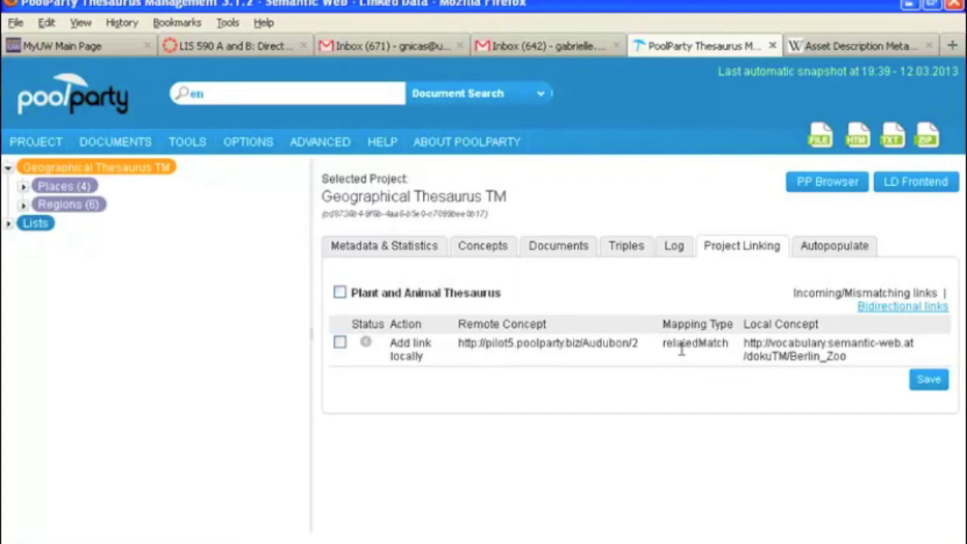
Browse autopopulate categories Berlin Wall in popular culture, Berlin Wall and Berlin border crossings.
left_click(841, 246)
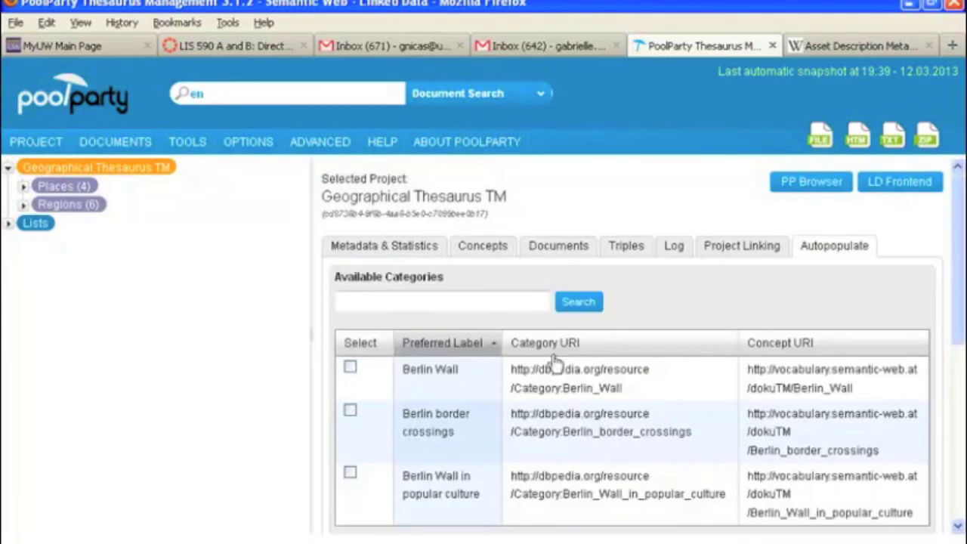
left_click(457, 503)
left_click(642, 394)
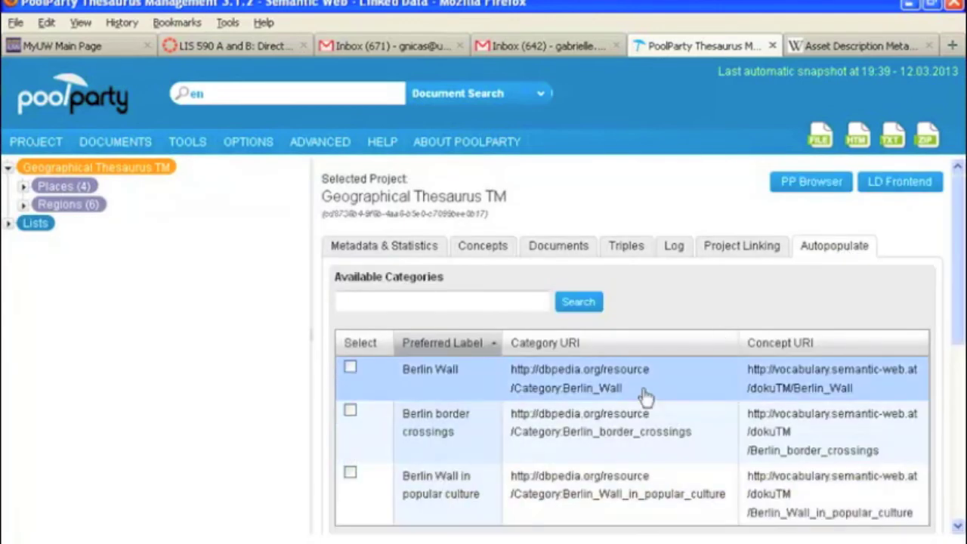
left_click(654, 428)
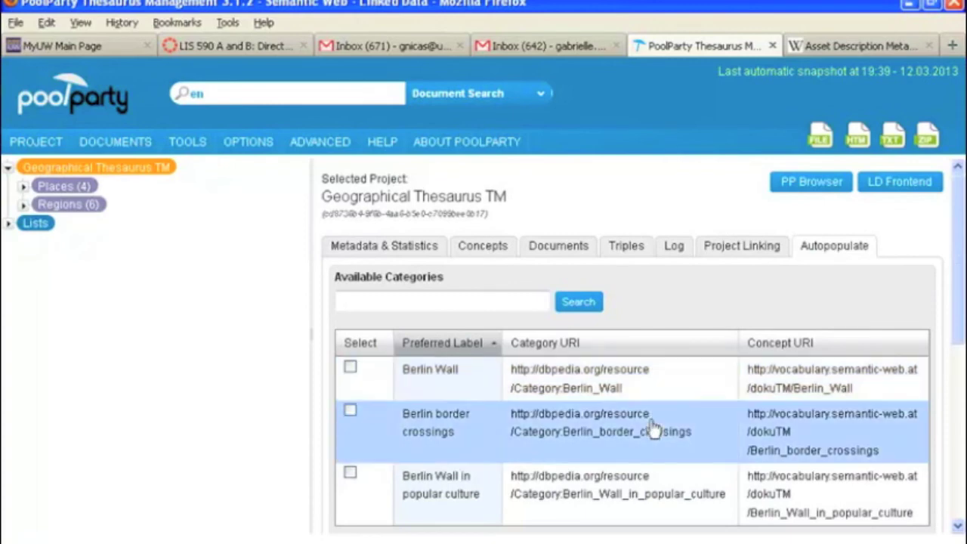